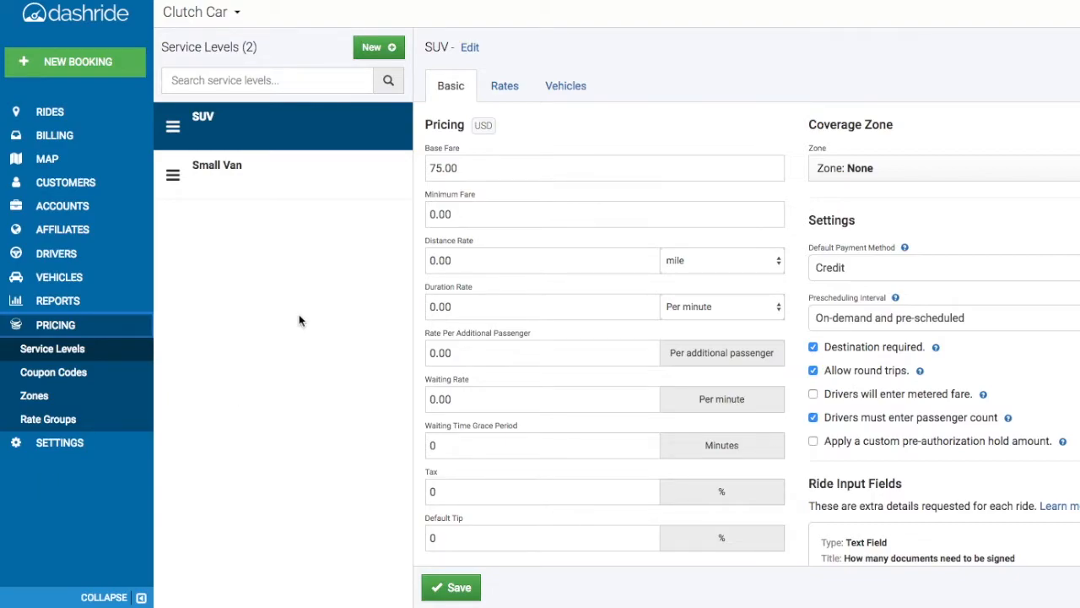
- Create a new service level named "Sedan" with the description "Up to 4 passengers"
{"action": "left_click", "coordinate": [379, 48]}
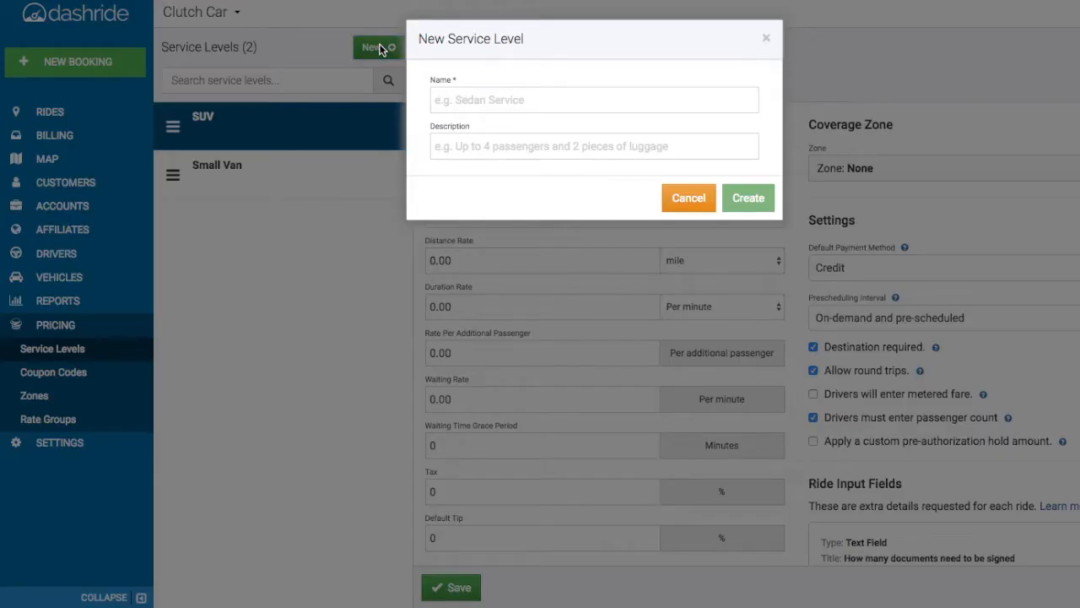
{"action": "left_click", "coordinate": [517, 100]}
{"action": "type", "text": "Sedan"}
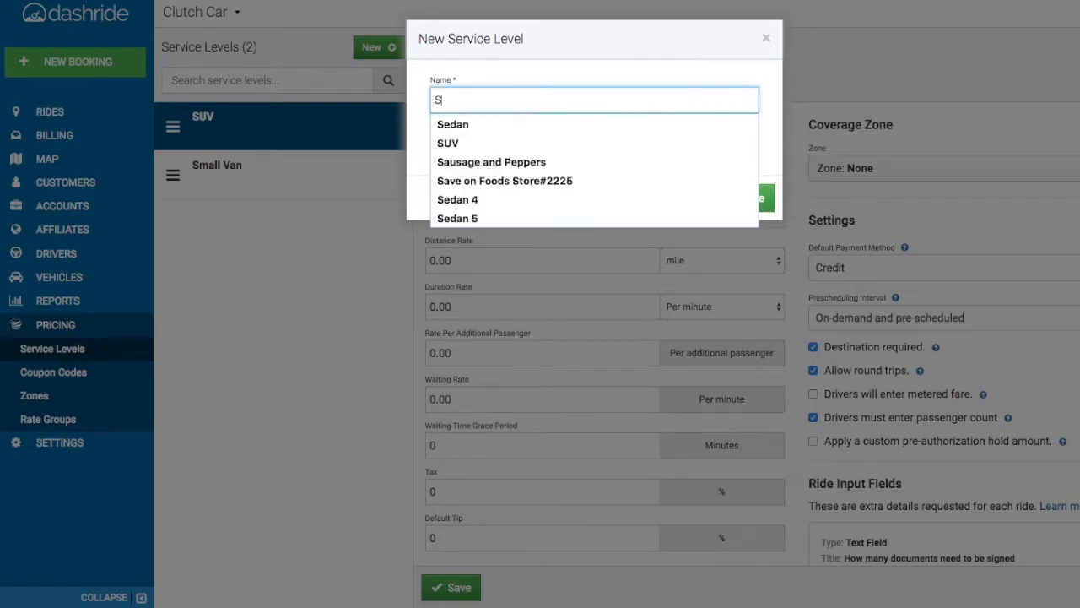
{"action": "left_click", "coordinate": [514, 119]}
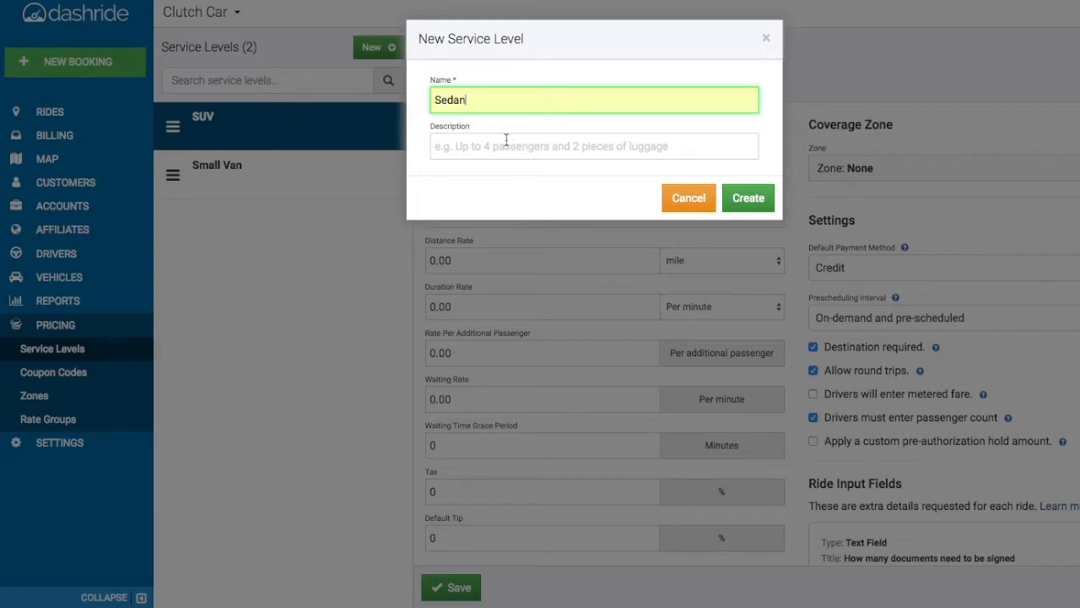
{"action": "left_click", "coordinate": [506, 139]}
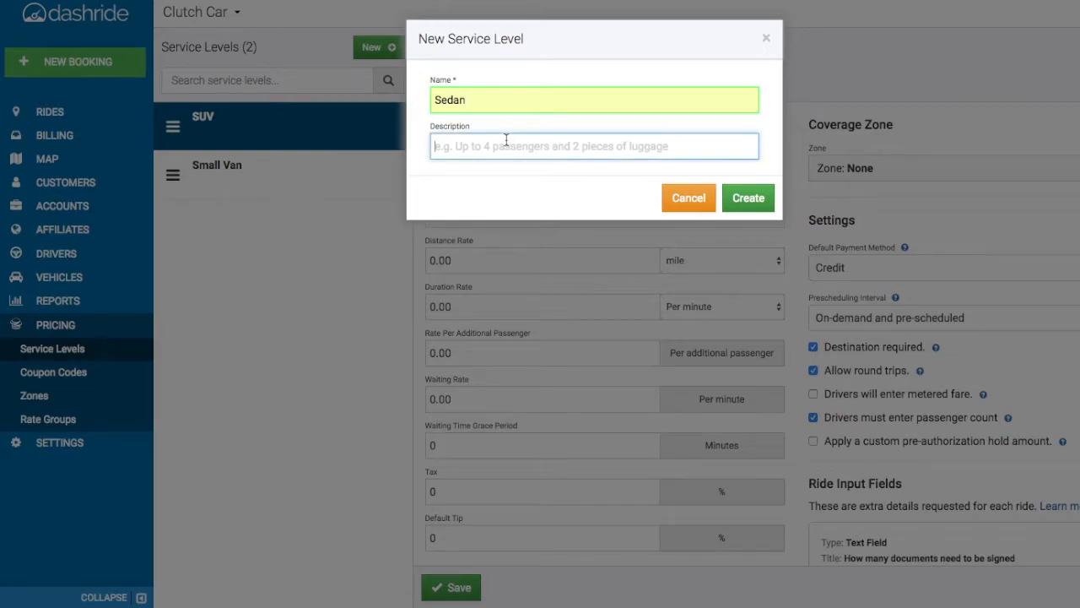
{"action": "type", "text": "Up to 4 passengers"}
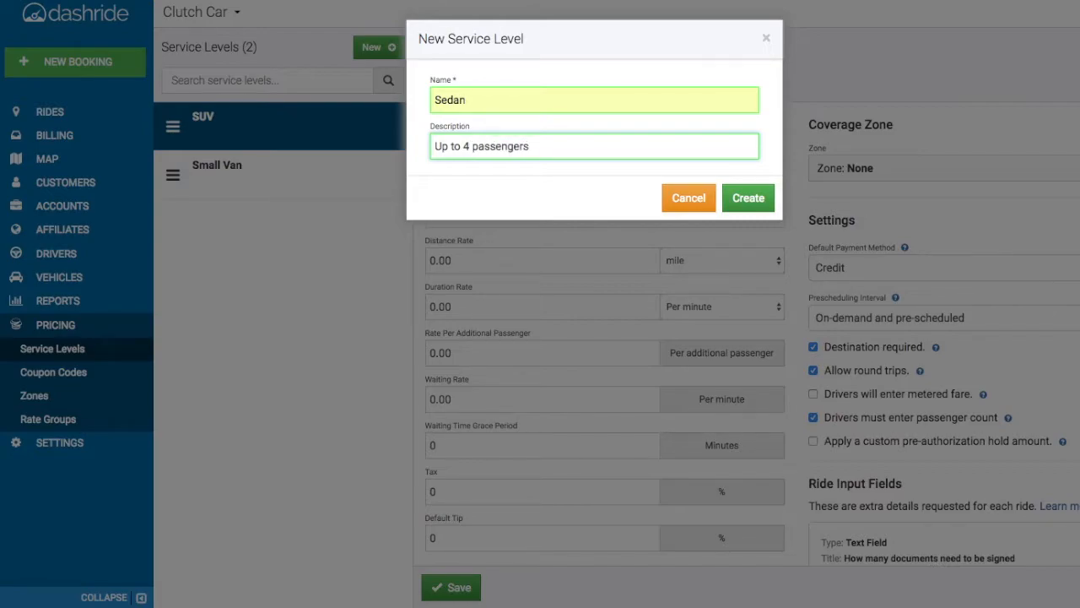
{"action": "left_click", "coordinate": [746, 197]}
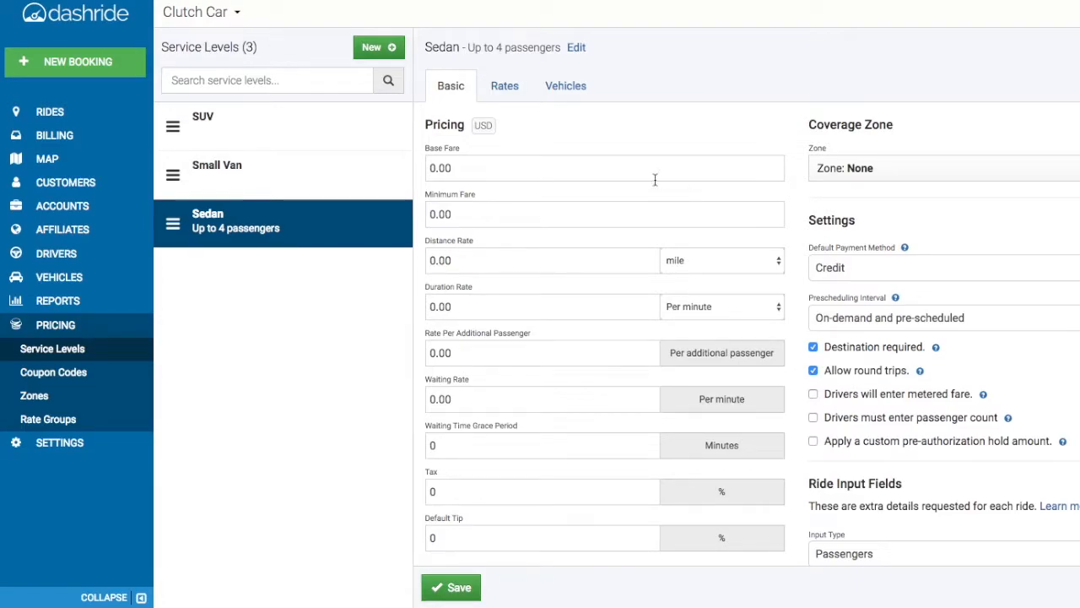
- Set the Sedan service level's base fare to 10.00 and its minimum fare to 20.00
{"action": "left_click", "coordinate": [430, 167]}
{"action": "type", "text": "1"}
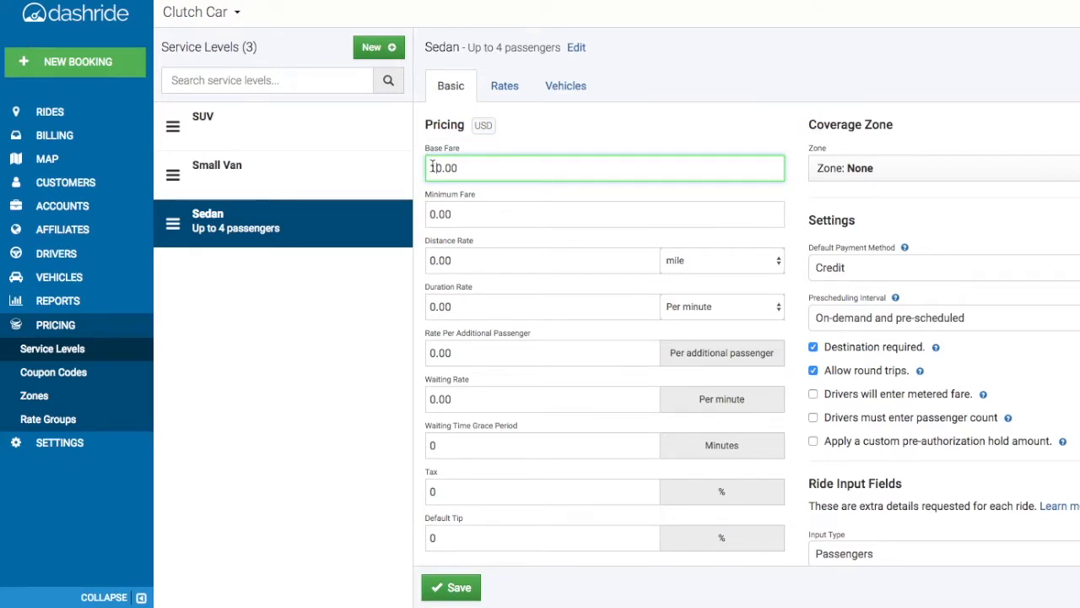
{"action": "left_click", "coordinate": [430, 213]}
{"action": "type", "text": "2"}
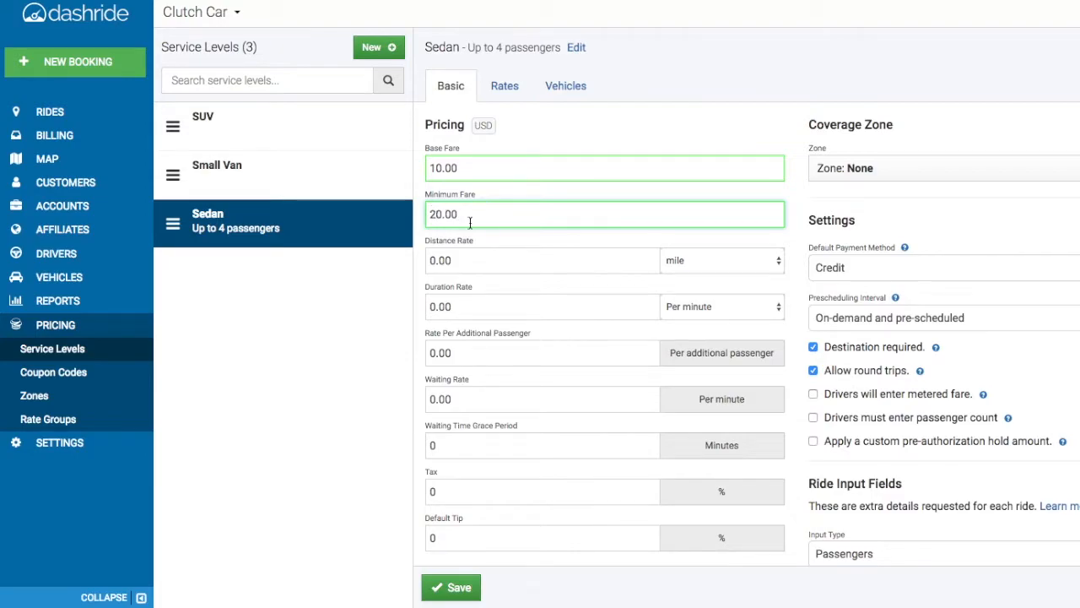
- Set the Sedan's distance rate to 1.25, keeping mile as the distance unit
{"action": "left_click", "coordinate": [671, 262]}
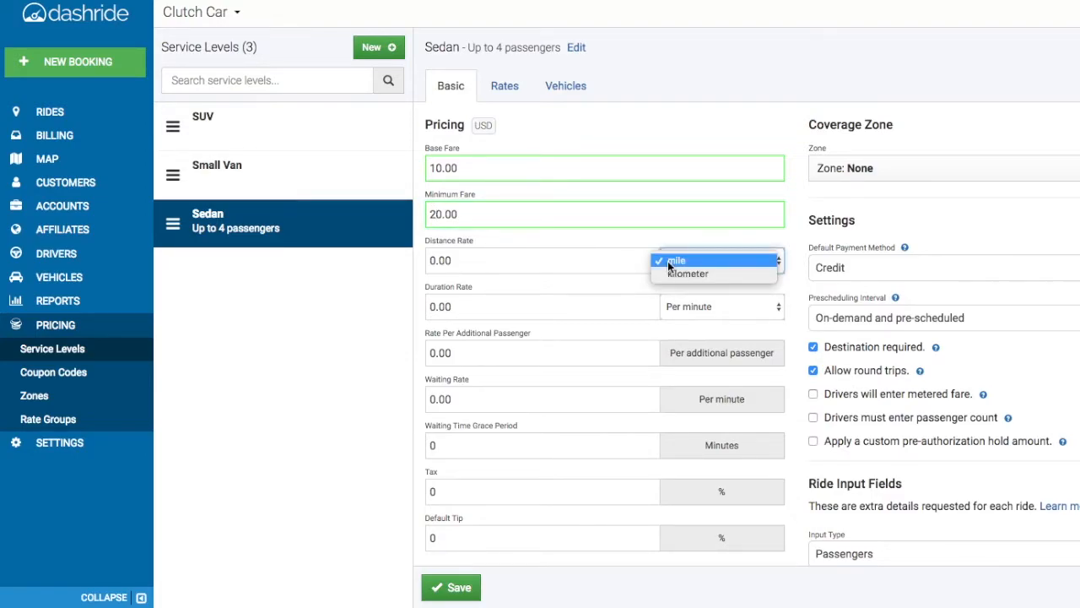
{"action": "left_click", "coordinate": [557, 263]}
{"action": "left_click", "coordinate": [433, 256]}
{"action": "key", "text": "ctrl+a"}
{"action": "type", "text": "1.20"}
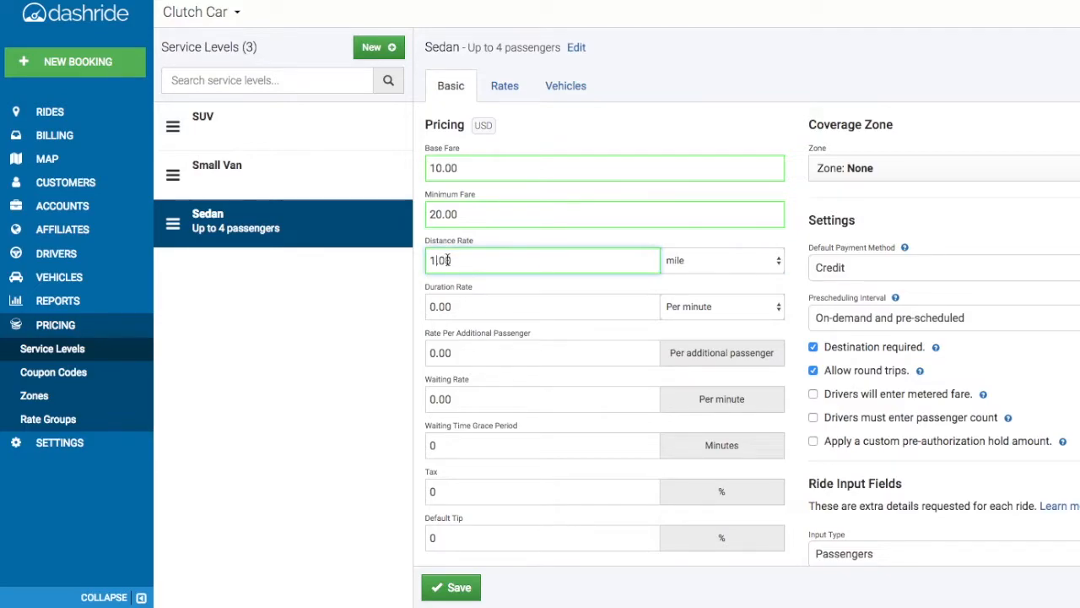
{"action": "key", "text": "BackSpace"}
{"action": "type", "text": "5"}
{"action": "left_click", "coordinate": [560, 285]}
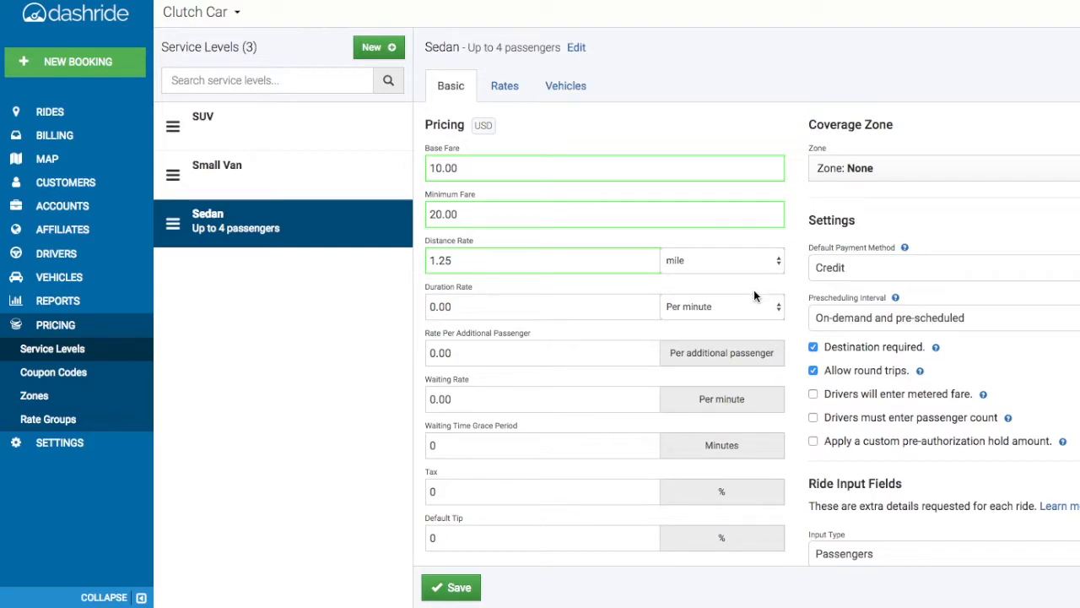
- Set the Sedan's duration rate to 1.00, charged per minute
{"action": "left_click", "coordinate": [767, 308]}
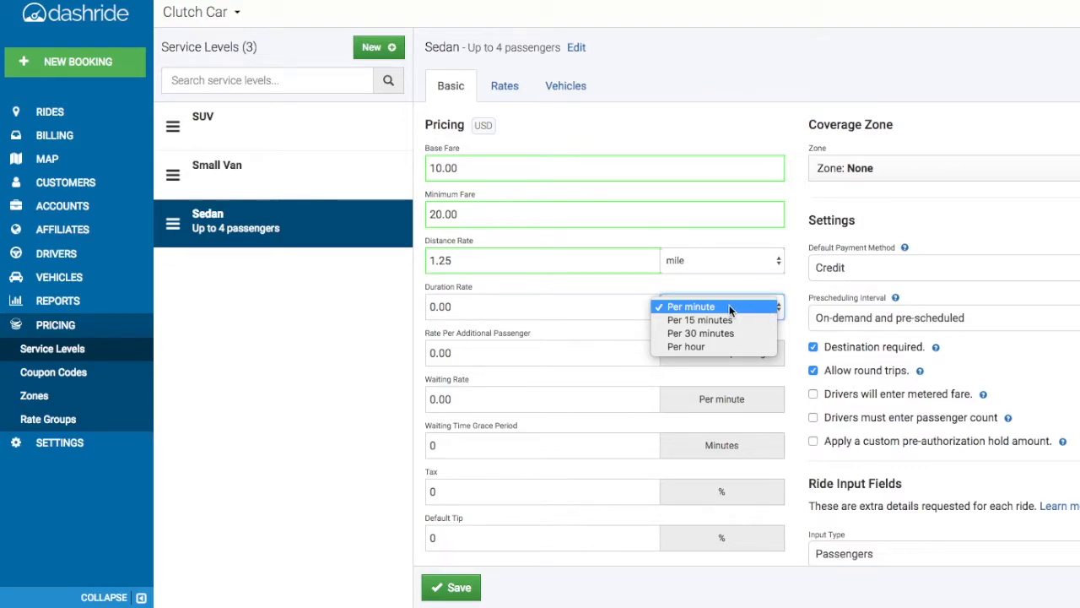
{"action": "left_click", "coordinate": [729, 307]}
{"action": "left_click", "coordinate": [431, 307]}
{"action": "type", "text": "1"}
{"action": "left_click", "coordinate": [462, 333]}
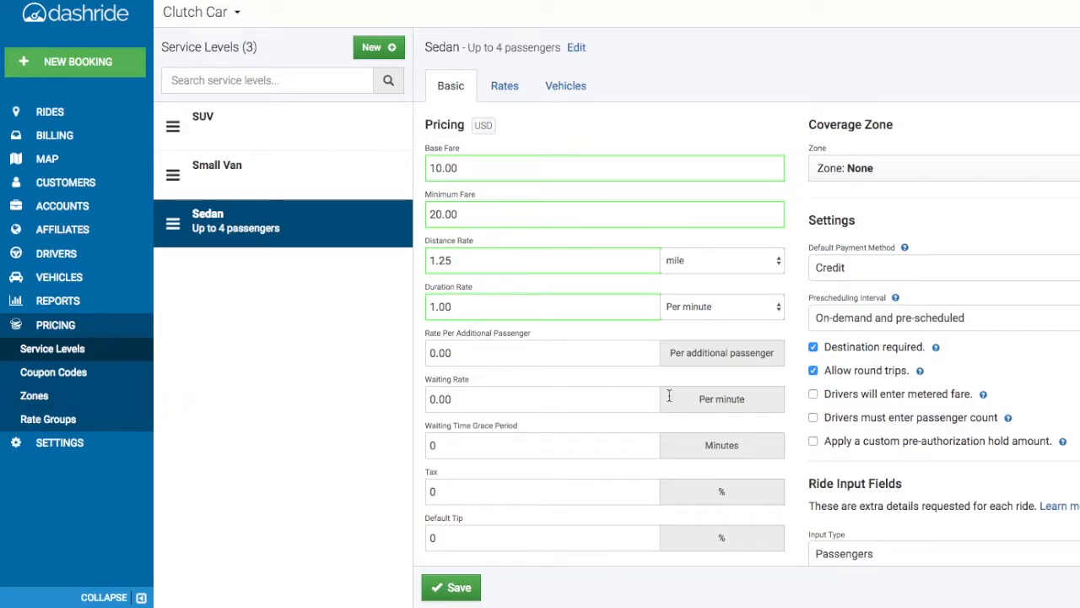
- Require drivers to enter the passenger count and set the rate per additional passenger to 1.00
{"action": "scroll", "coordinate": [855, 428], "scroll_direction": "down", "scroll_amount": 1}
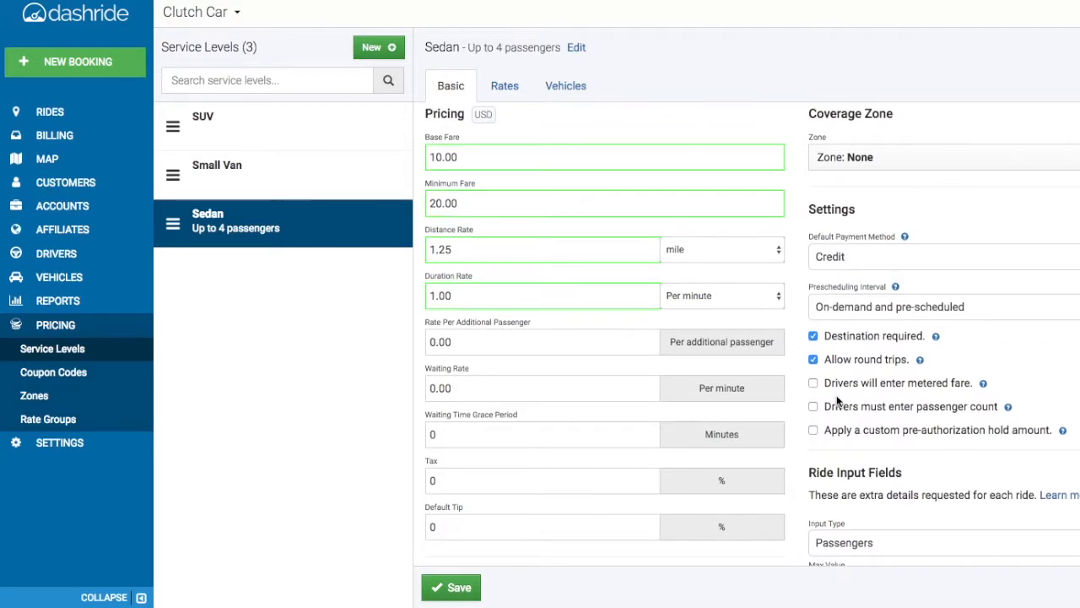
{"action": "left_click", "coordinate": [814, 407]}
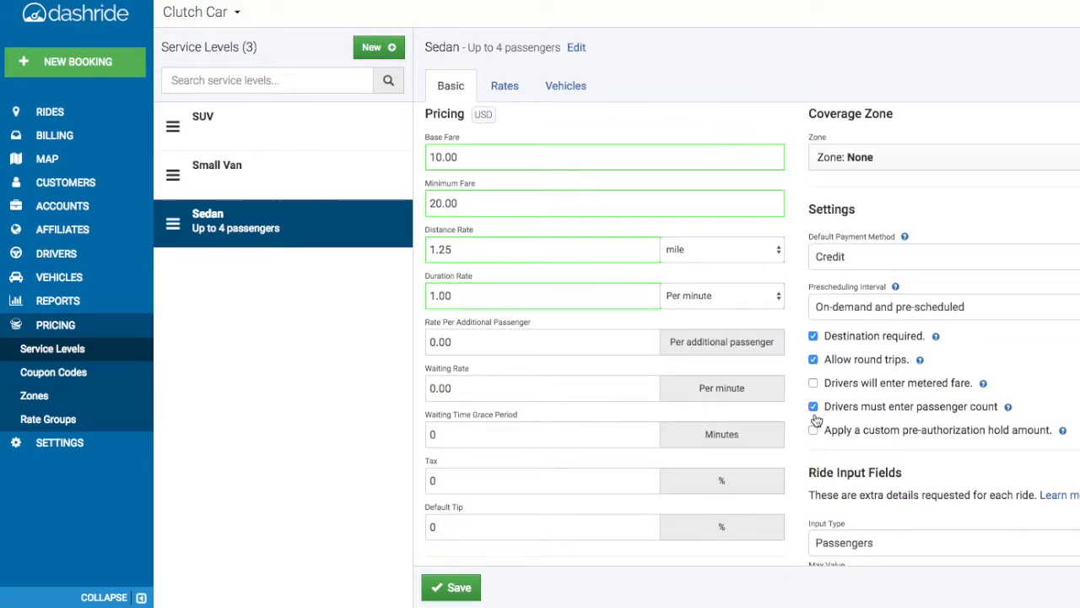
{"action": "left_click", "coordinate": [430, 341]}
{"action": "key", "text": "Delete"}
{"action": "type", "text": "1"}
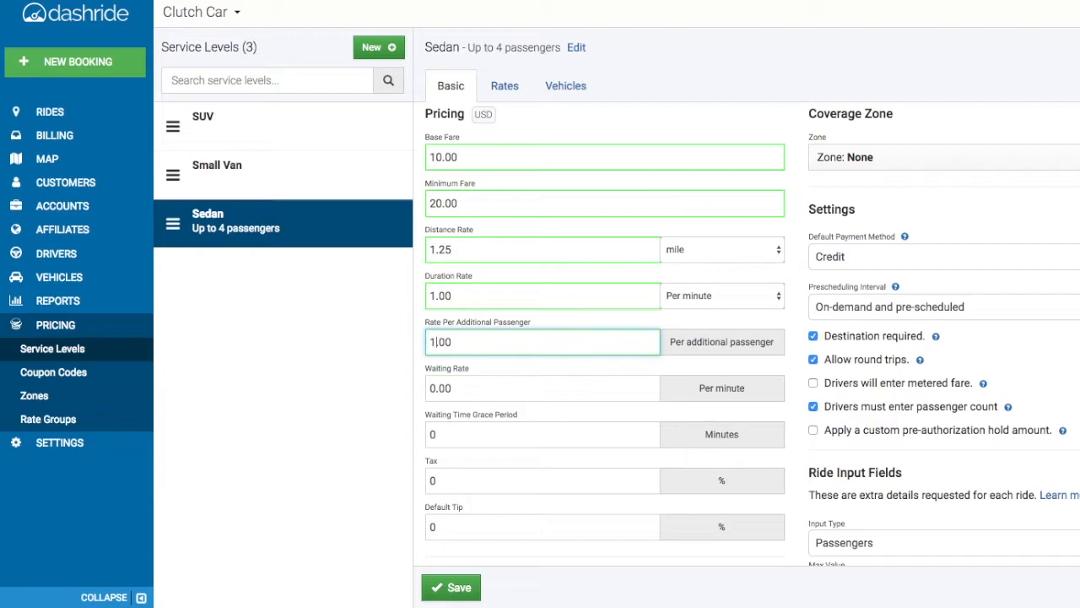
- Set the waiting rate to 1.00 per minute and the waiting time grace period to 12 minutes
{"action": "left_click", "coordinate": [461, 380]}
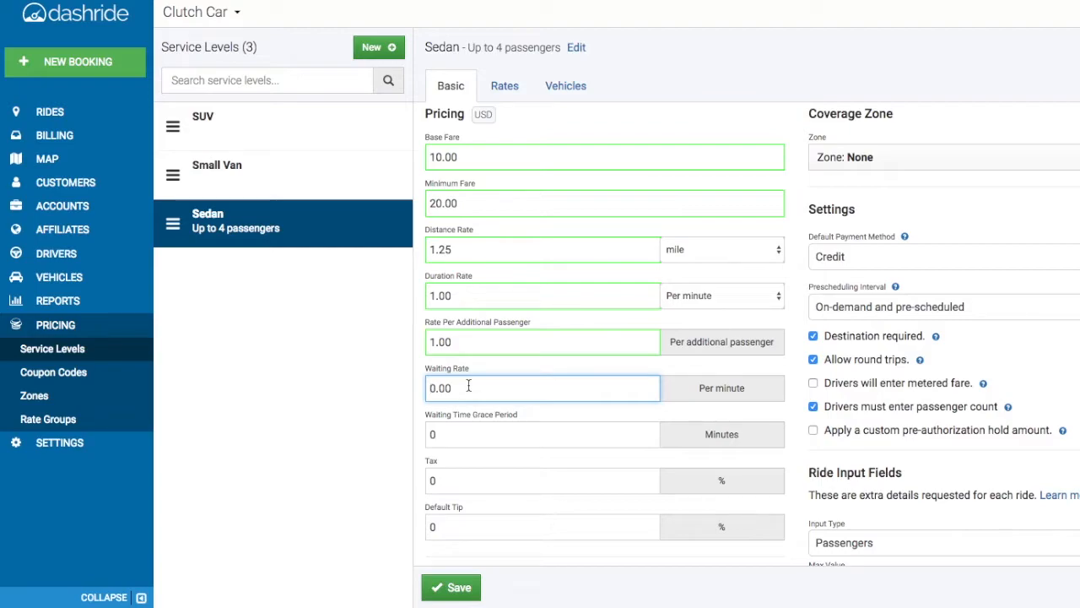
{"action": "key", "text": "Delete"}
{"action": "type", "text": "1"}
{"action": "left_click", "coordinate": [463, 430]}
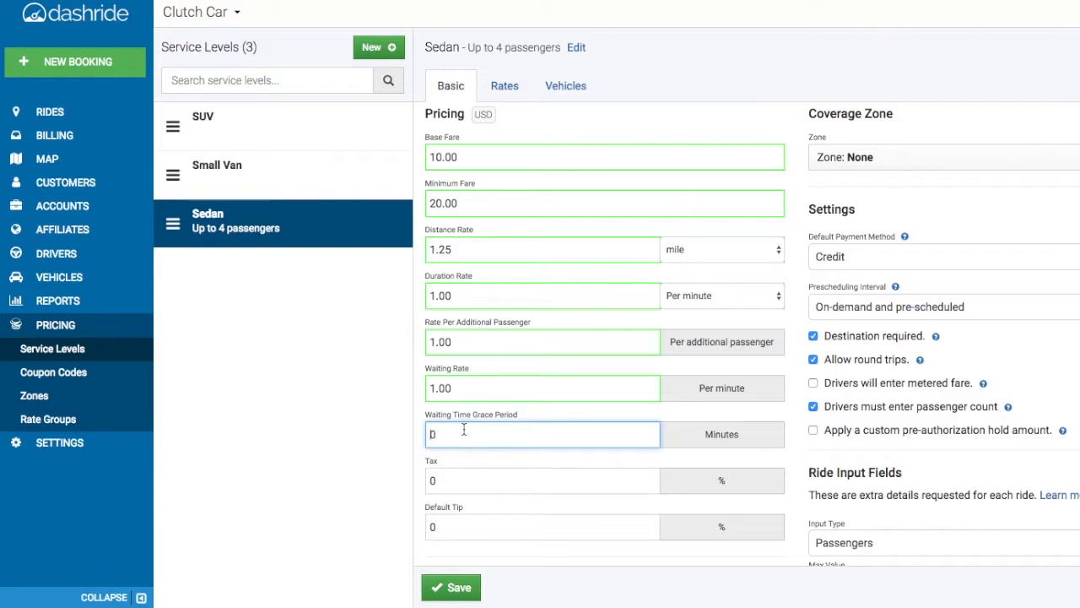
{"action": "type", "text": "1"}
- Review the choices for the Sedan's coverage zone, default payment method and prescheduling interval without changing them
{"action": "scroll", "coordinate": [465, 458], "scroll_direction": "down", "scroll_amount": 1}
{"action": "scroll", "coordinate": [465, 458], "scroll_direction": "up", "scroll_amount": 2}
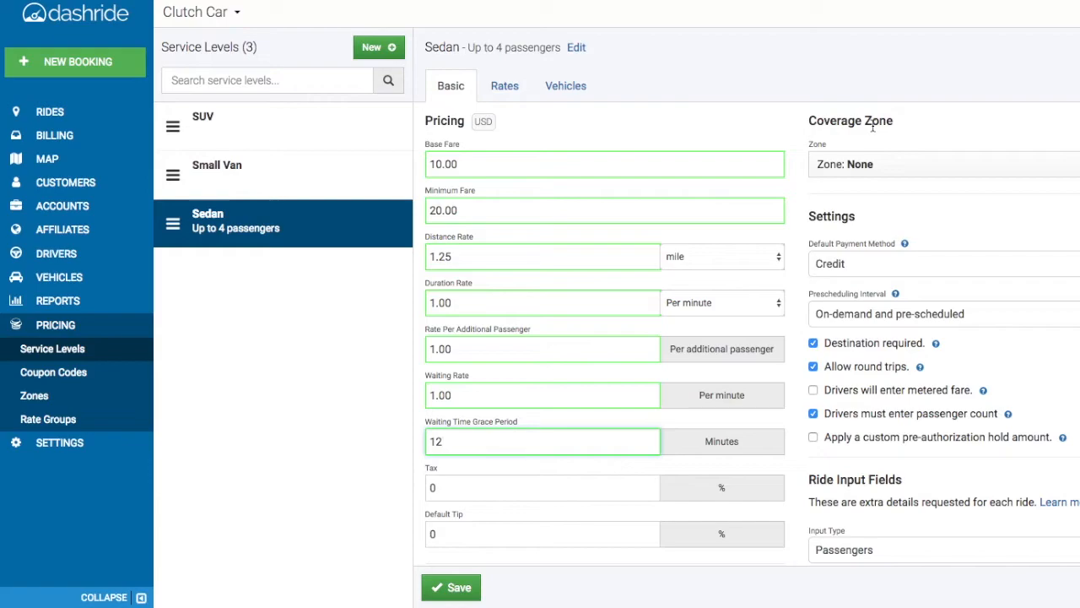
{"action": "left_click", "coordinate": [924, 161]}
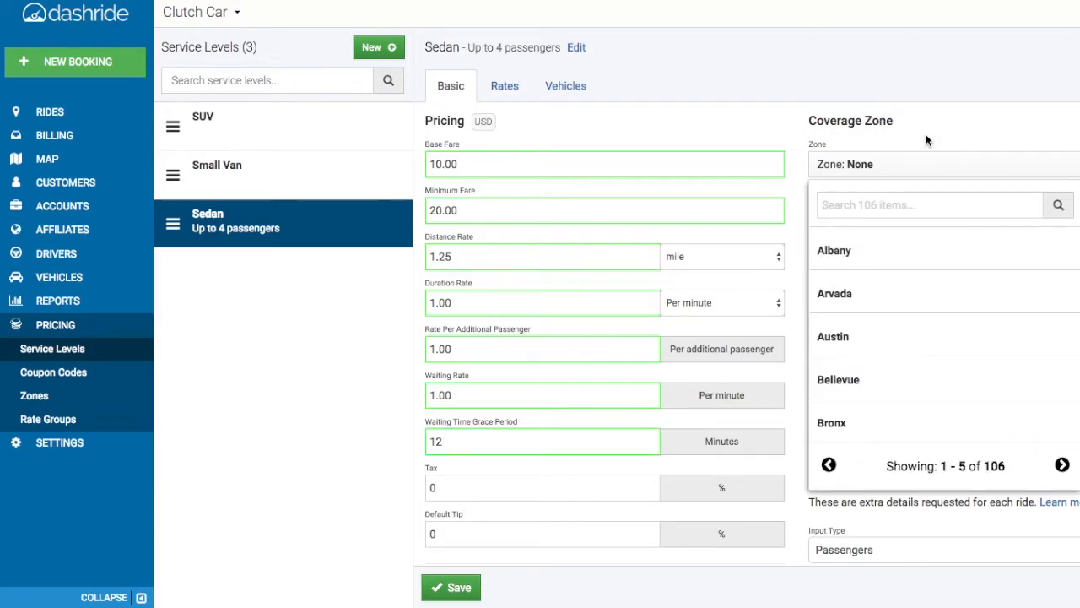
{"action": "left_click", "coordinate": [926, 140]}
{"action": "scroll", "coordinate": [875, 184], "scroll_direction": "down", "scroll_amount": 1}
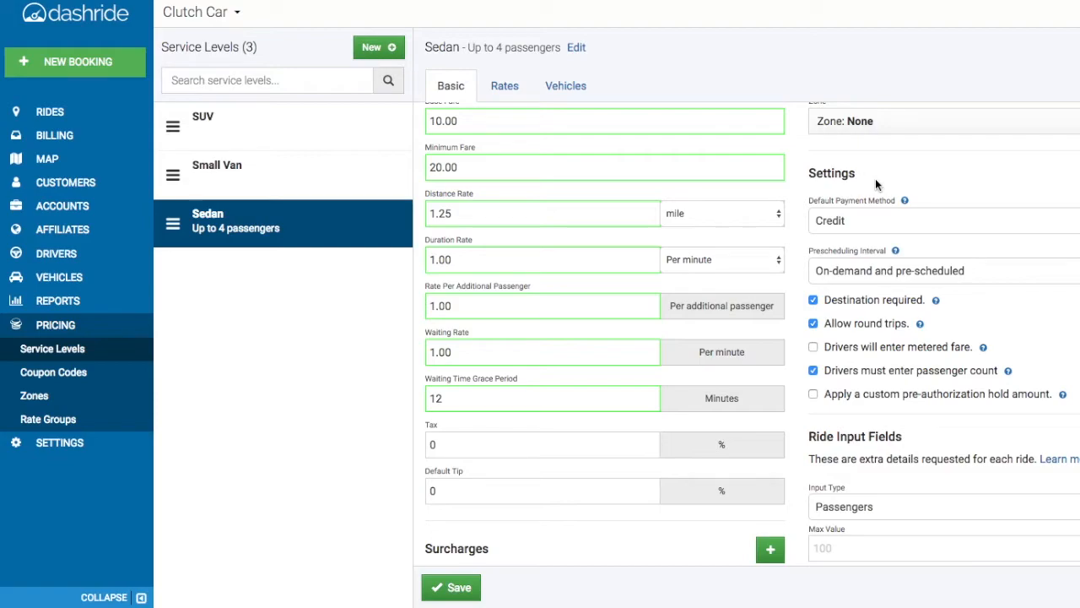
{"action": "left_click", "coordinate": [885, 218]}
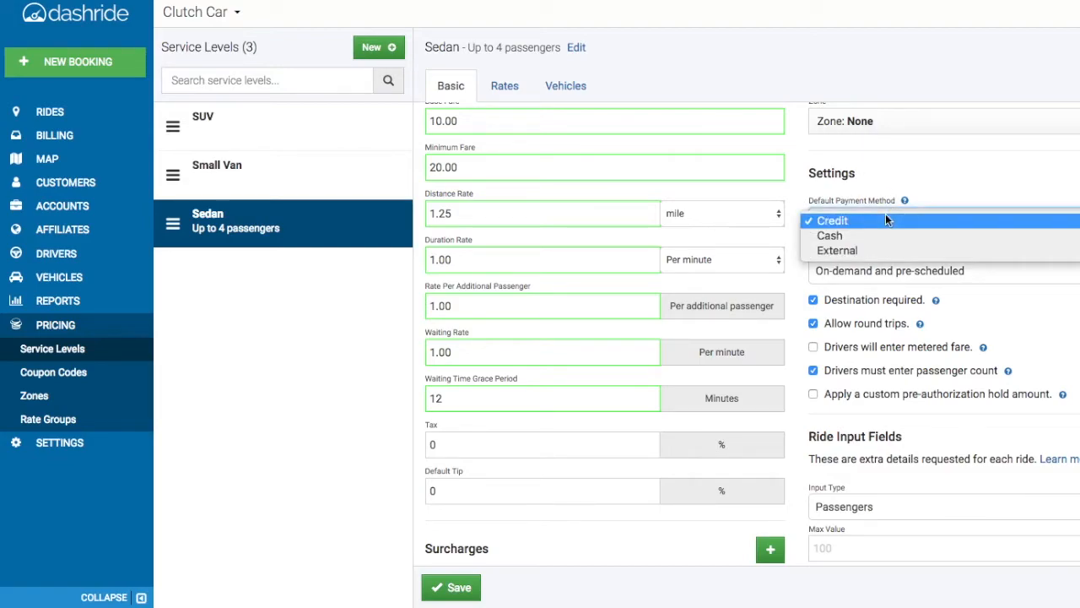
{"action": "left_click", "coordinate": [890, 171]}
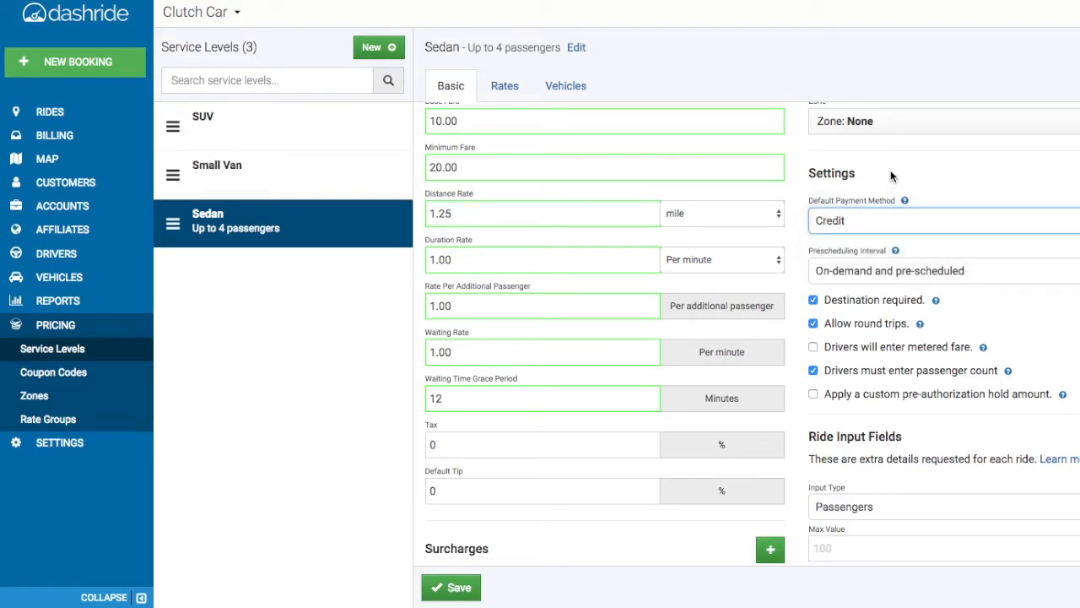
{"action": "left_click", "coordinate": [927, 263]}
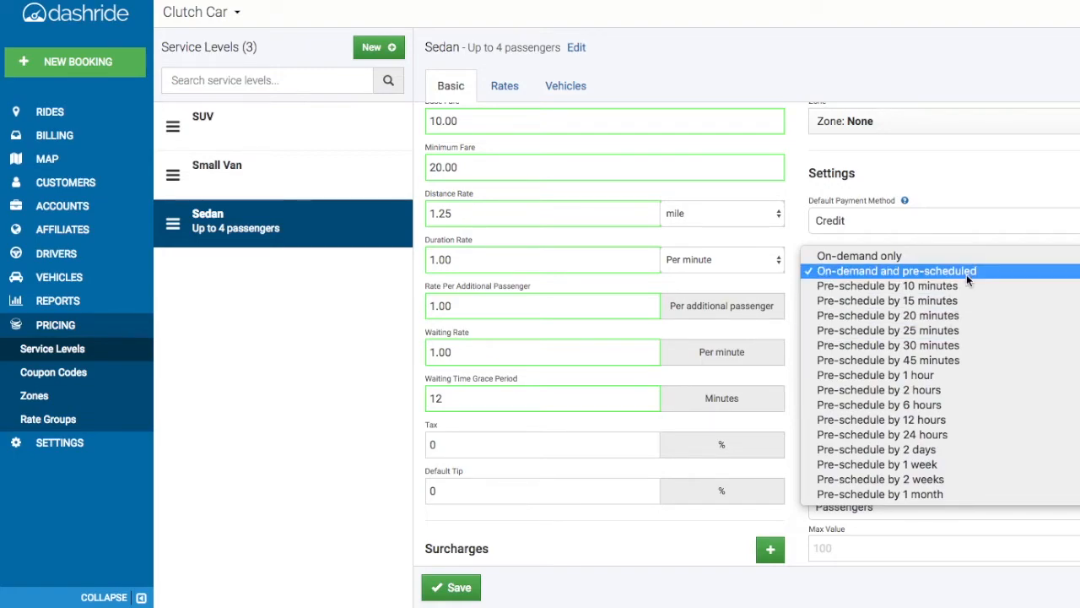
{"action": "left_click", "coordinate": [968, 245]}
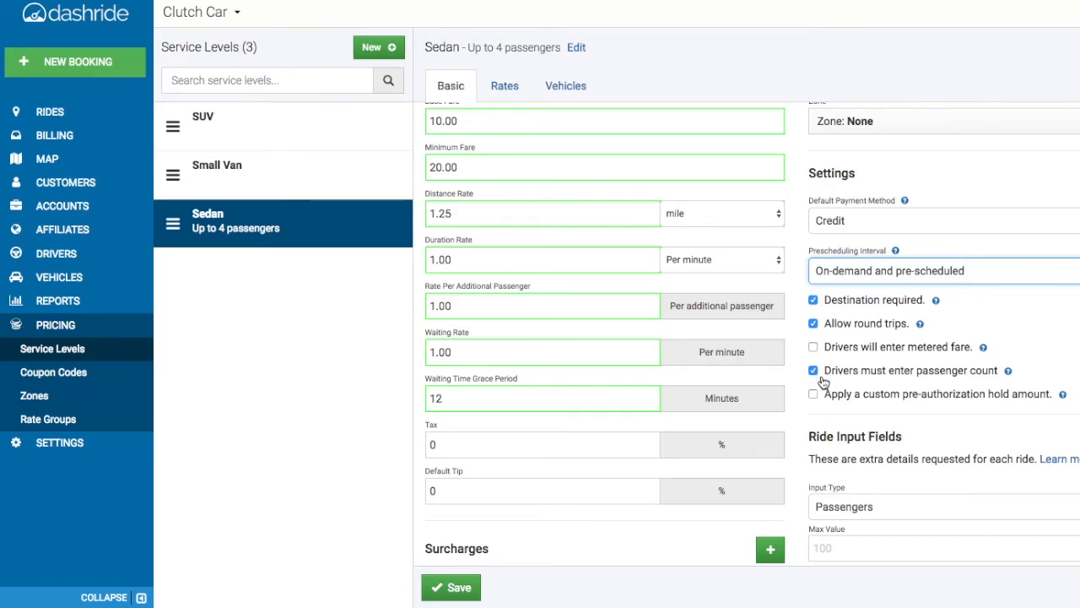
{"action": "left_click", "coordinate": [826, 400]}
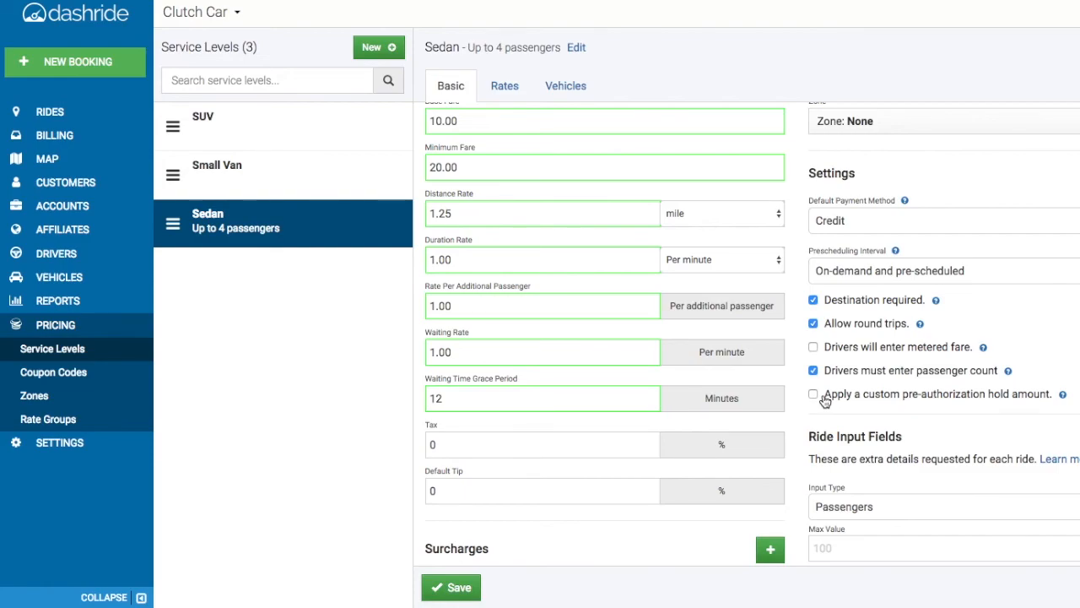
- Save the Sedan service level's basic pricing and settings
{"action": "scroll", "coordinate": [825, 400], "scroll_direction": "down", "scroll_amount": 3}
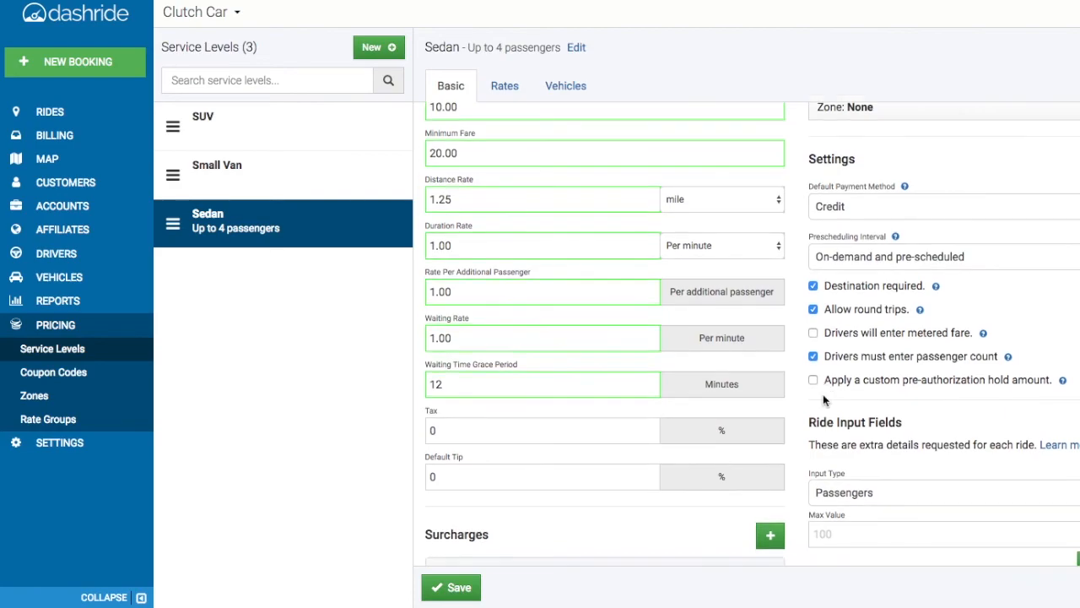
{"action": "scroll", "coordinate": [823, 394], "scroll_direction": "down", "scroll_amount": 1}
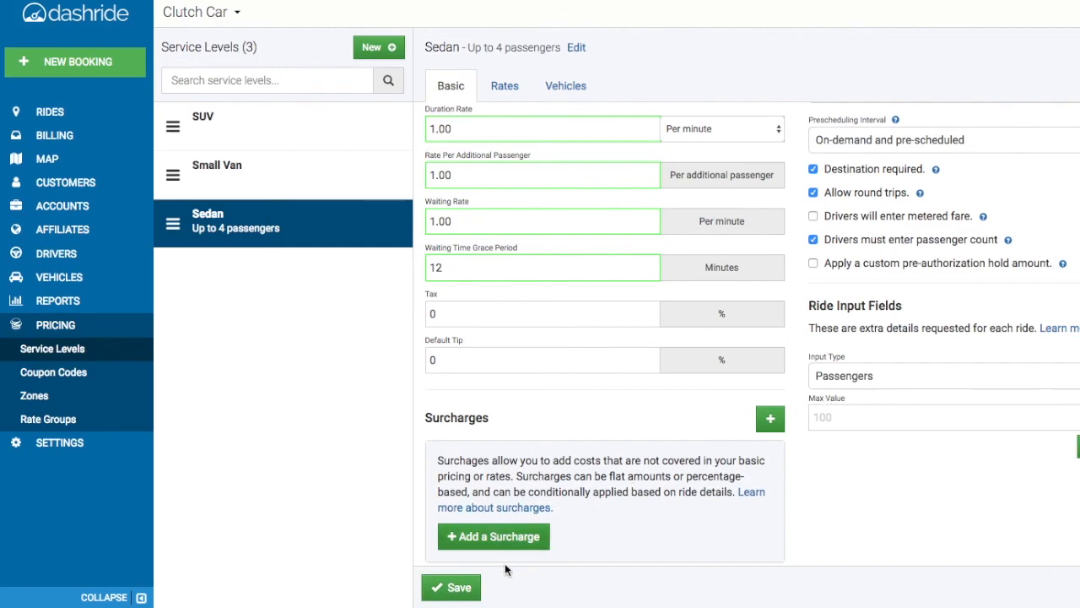
{"action": "left_click", "coordinate": [444, 591]}
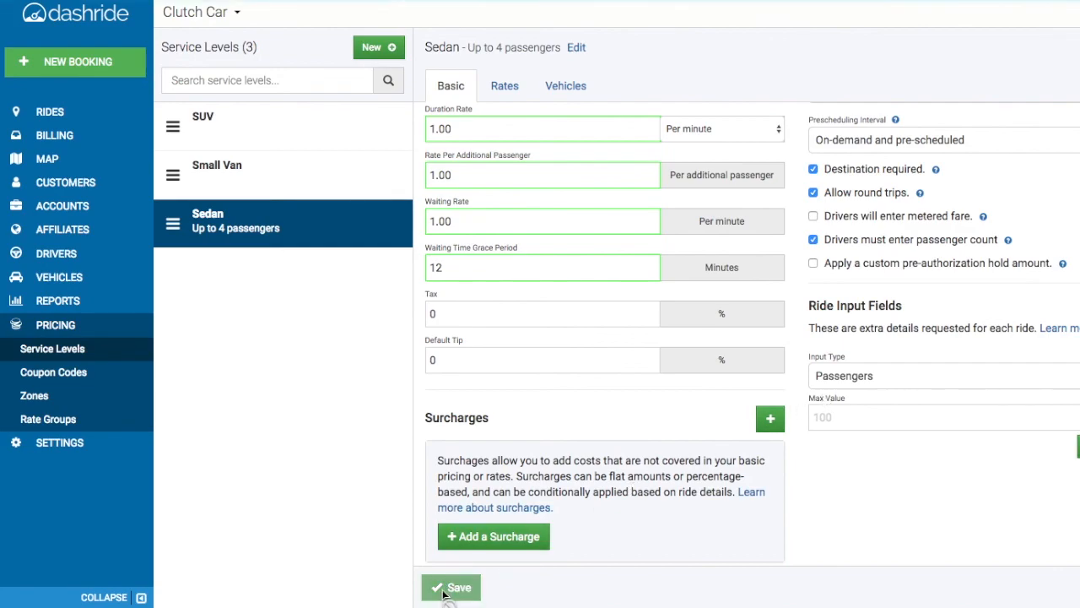